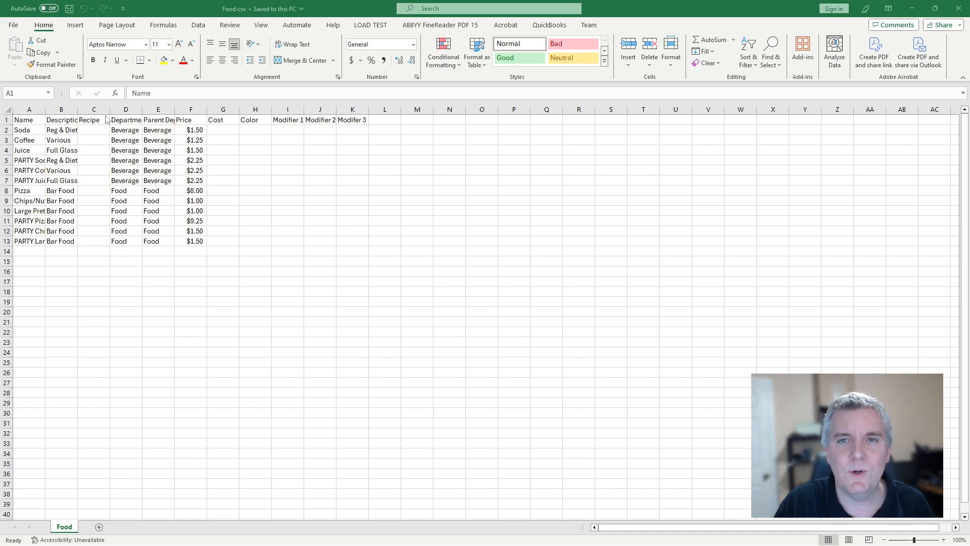
Widen the Name, Description, Department and Parent Department columns in Food.csv so their text can be read.
click(38, 139)
click(36, 130)
drag(45, 109, 88, 109)
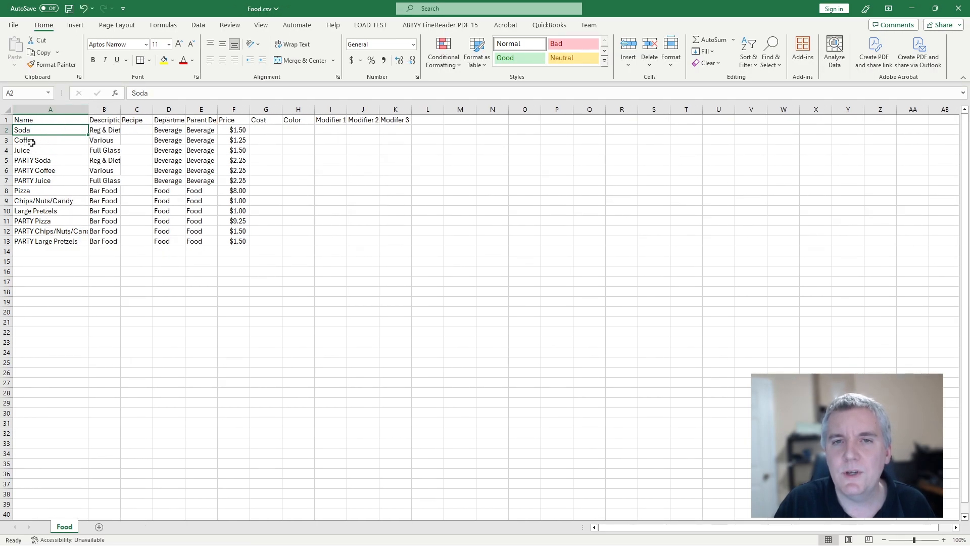
click(28, 119)
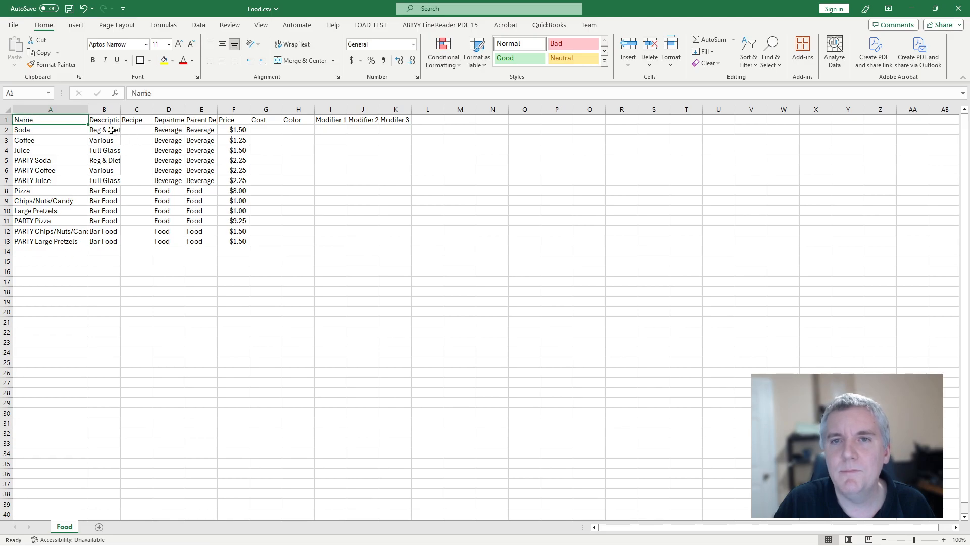
drag(121, 110, 139, 110)
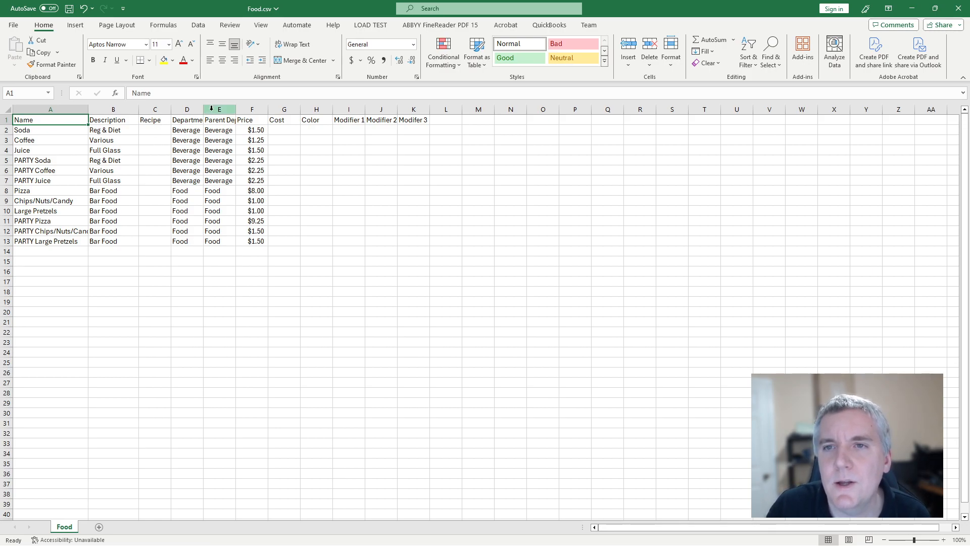
drag(204, 109, 234, 109)
click(198, 129)
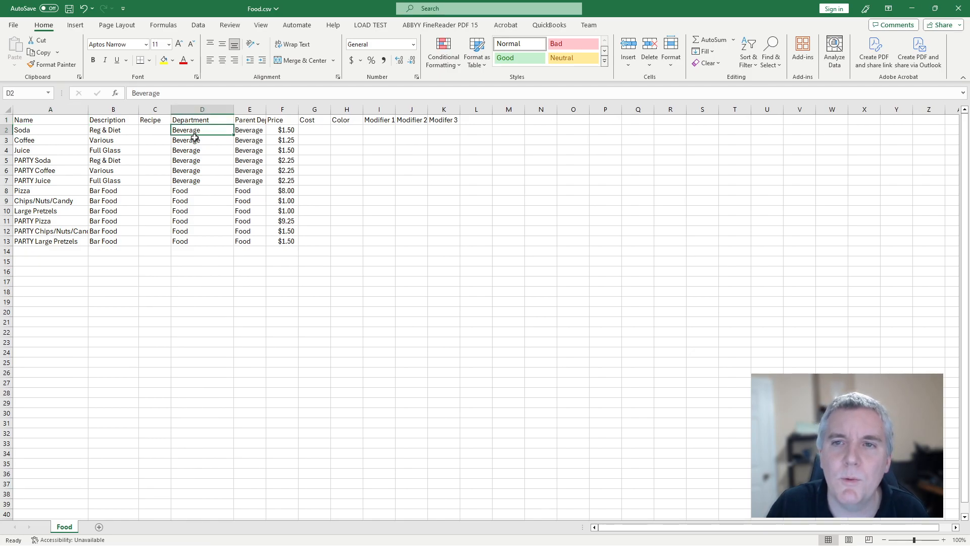
click(251, 135)
drag(267, 109, 284, 110)
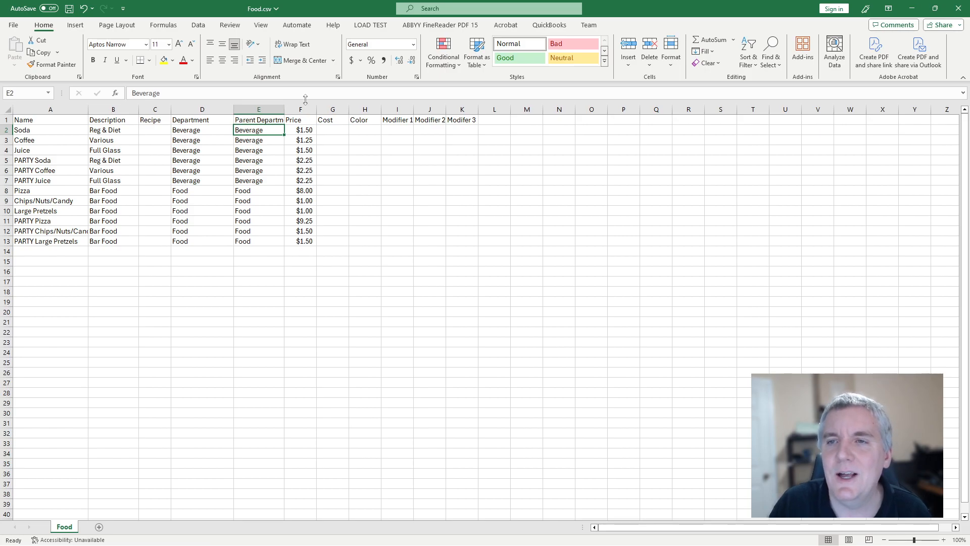
Examine the Price, Cost and Modifier columns in Food.csv, especially for the Pizza row.
click(304, 132)
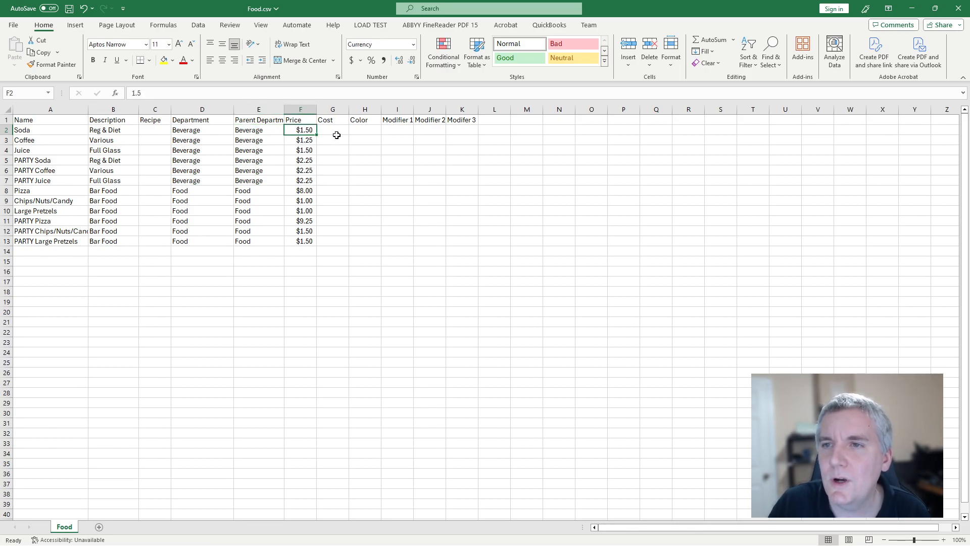
click(336, 130)
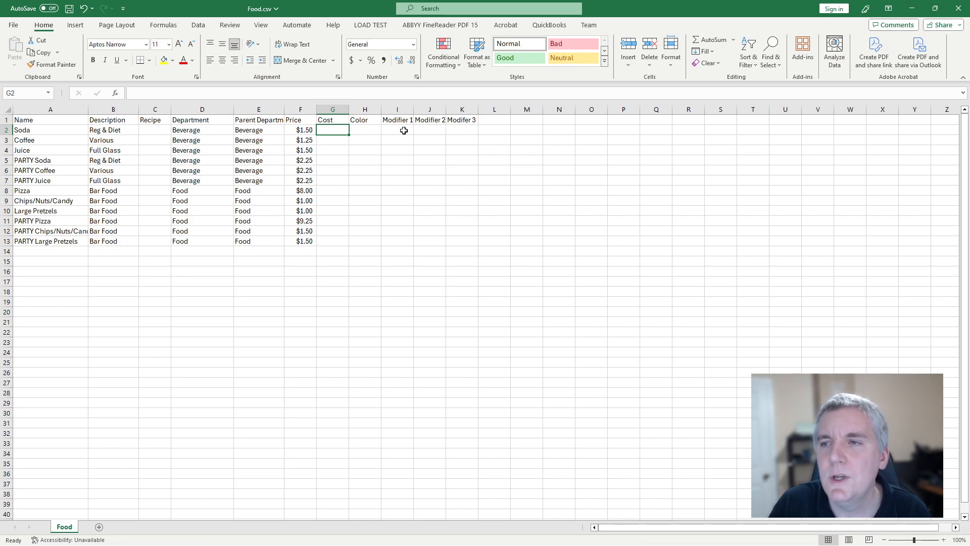
click(41, 193)
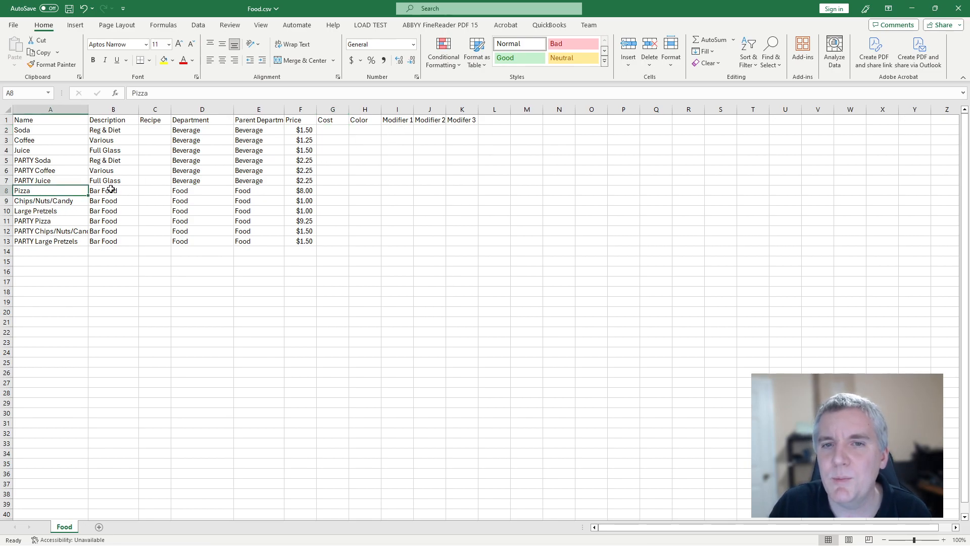
click(399, 192)
click(423, 192)
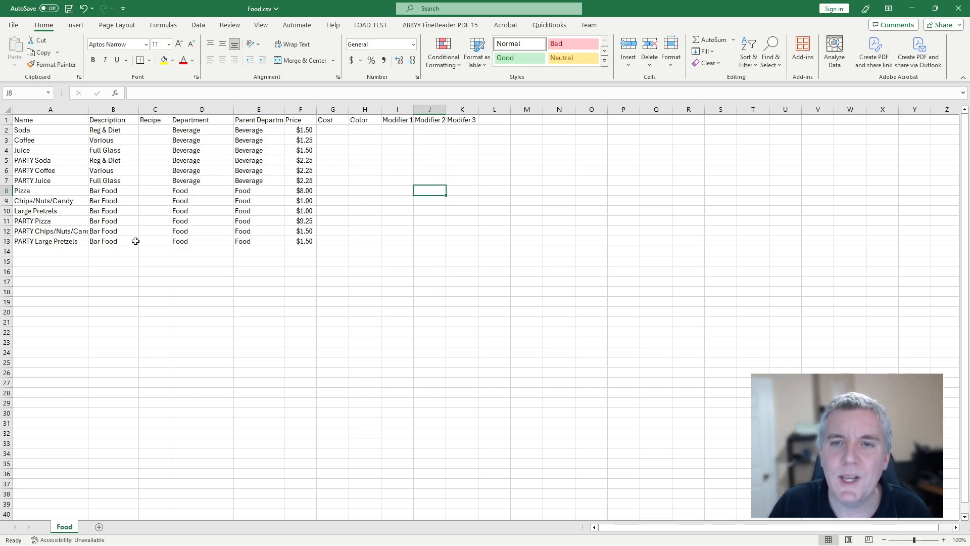
drag(22, 191, 314, 188)
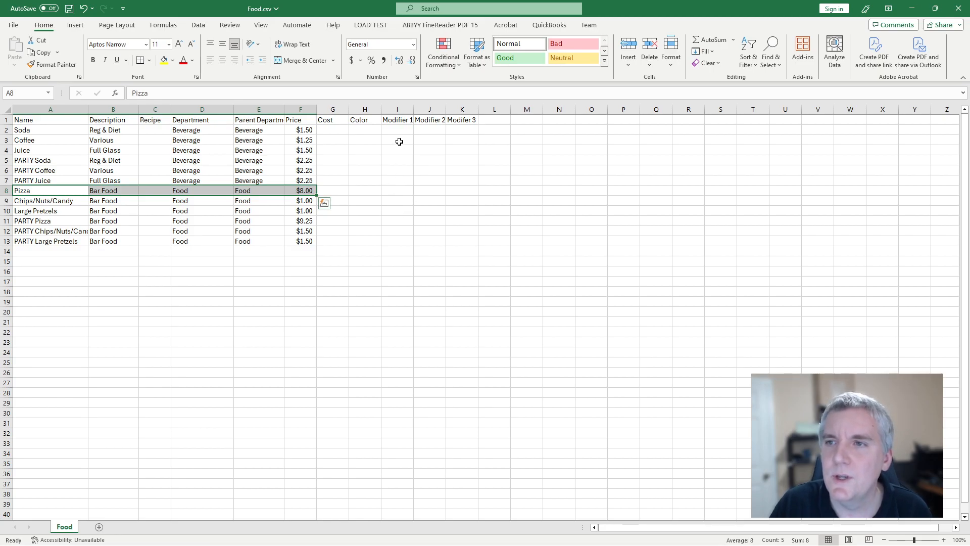
click(403, 190)
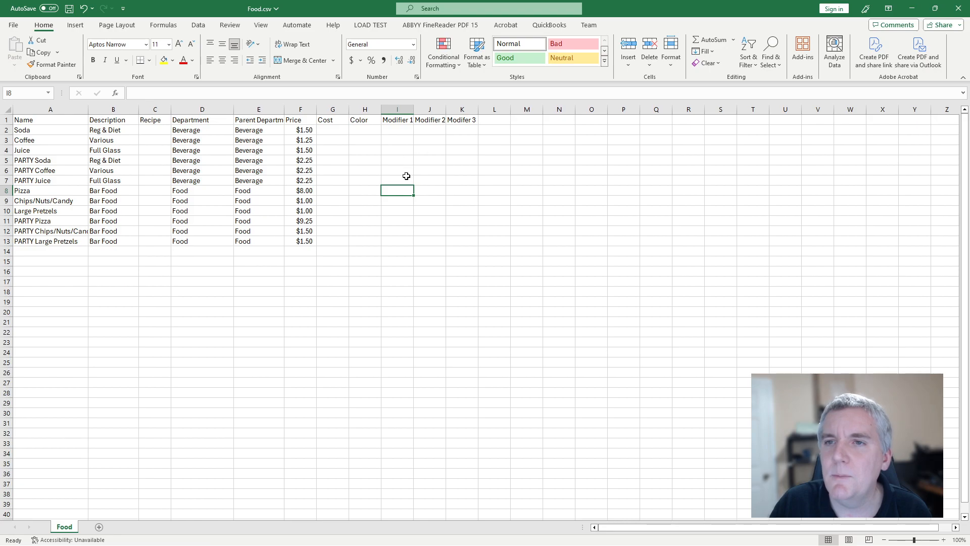
click(260, 181)
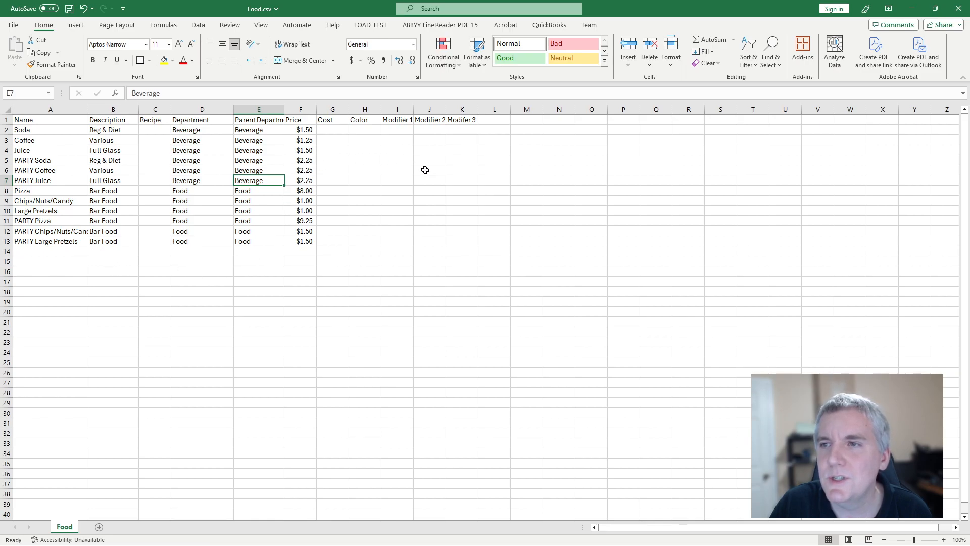
click(397, 172)
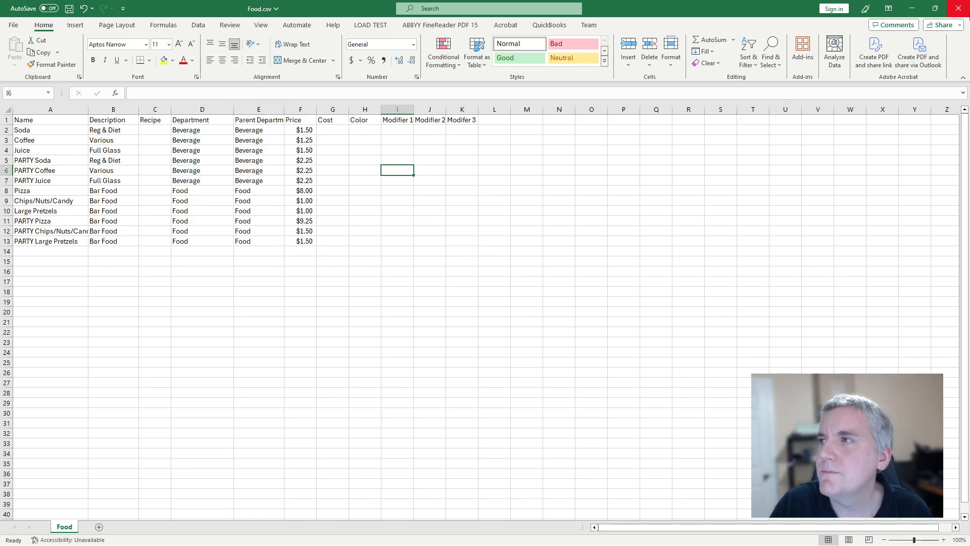
click(405, 180)
click(394, 193)
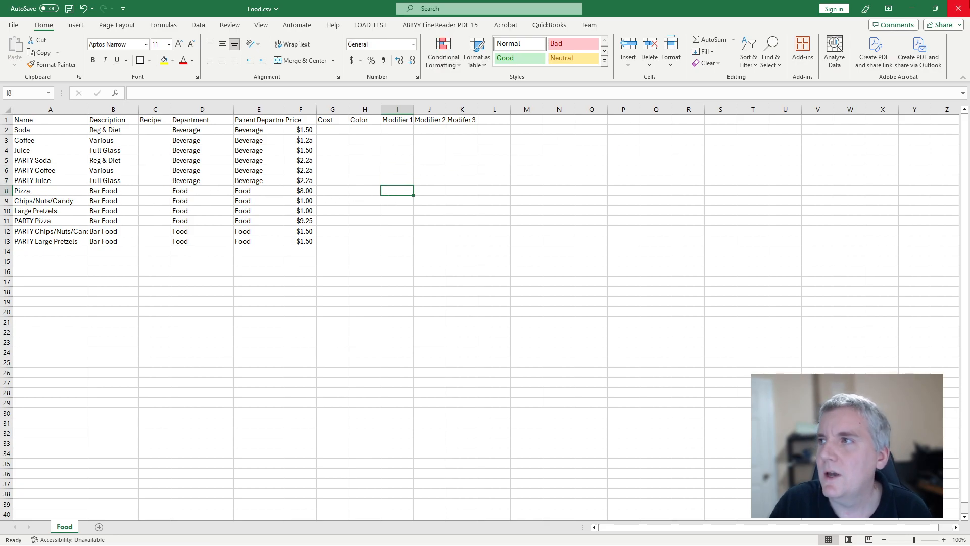
Close Food.csv without saving changes and open the item import in Plaz Sales.
click(958, 9)
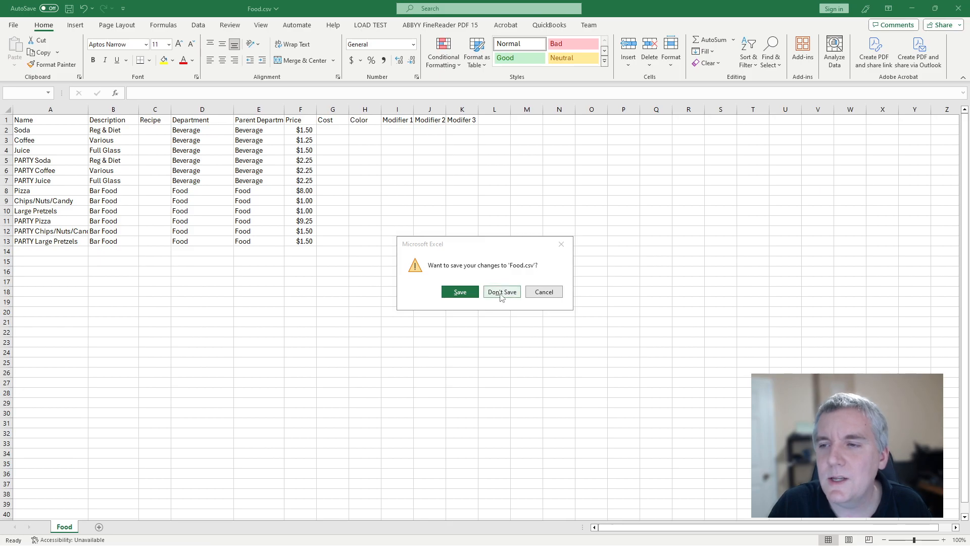
click(501, 292)
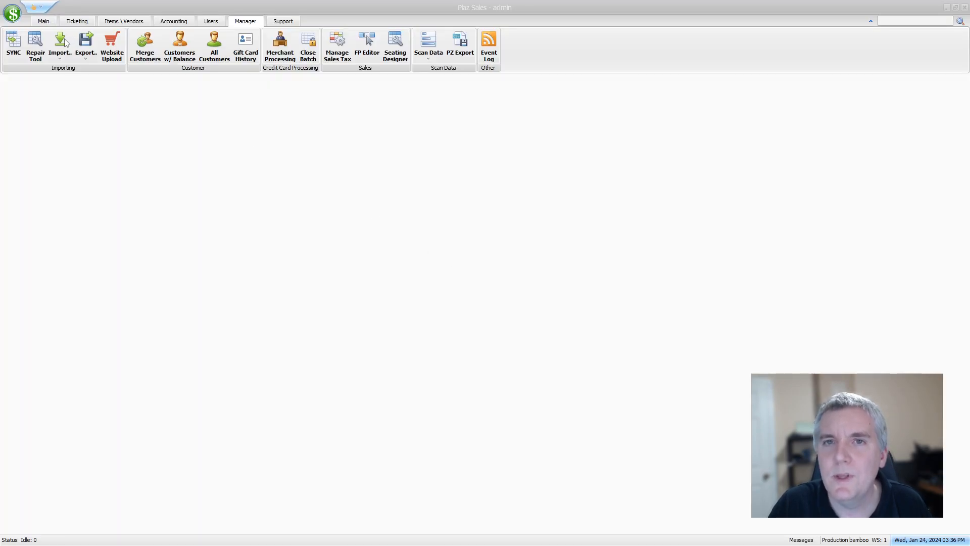
click(45, 23)
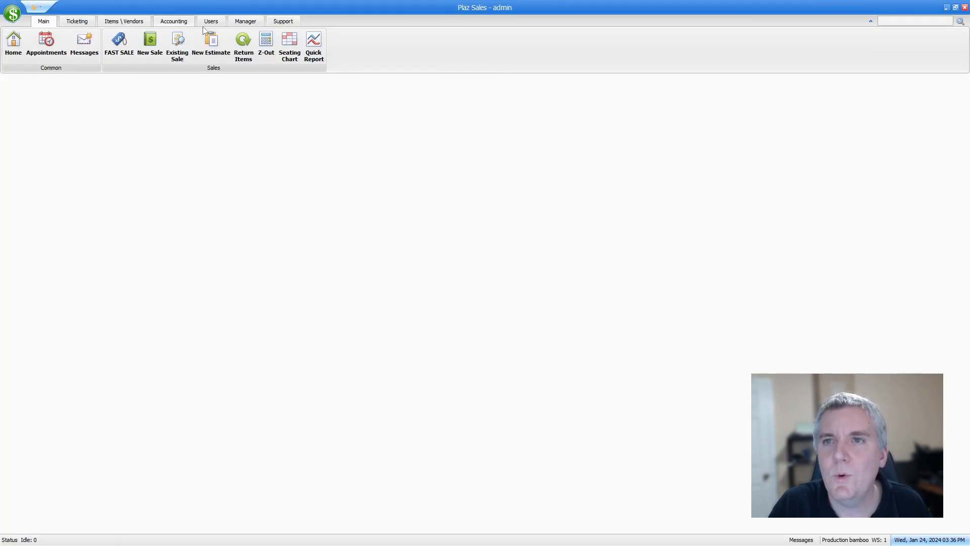
click(246, 22)
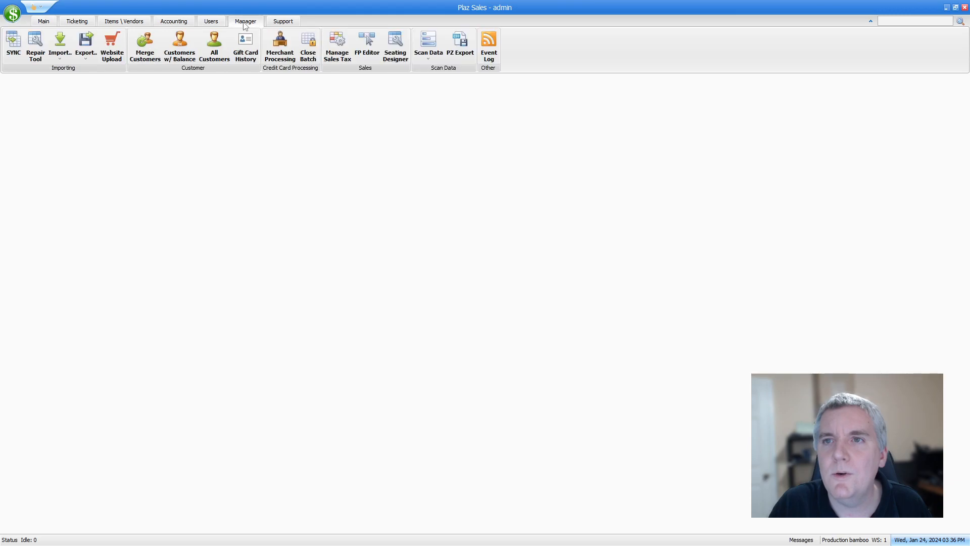
click(59, 44)
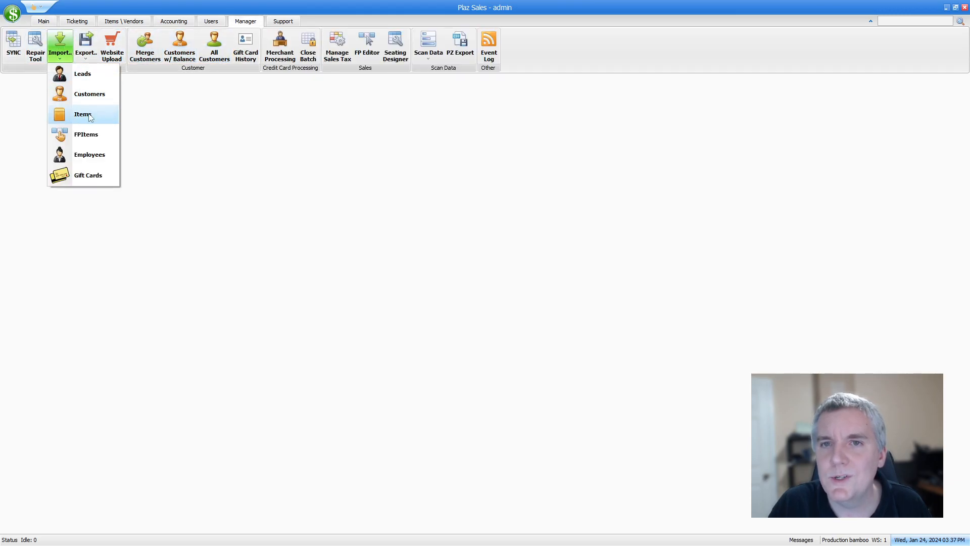
click(82, 114)
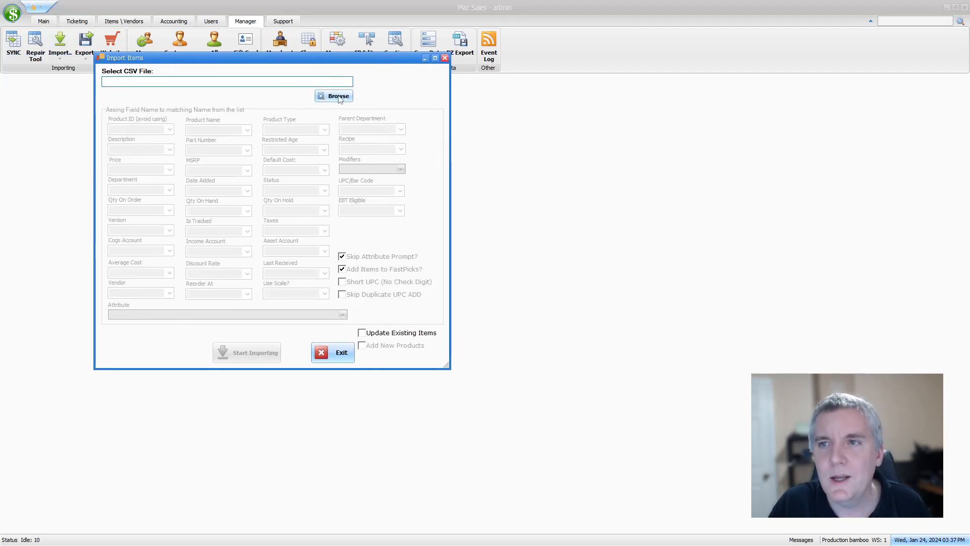
Load Food.csv from the testItems folder and set the Average Cost mapping to N/A, leaving Attribute empty.
click(337, 97)
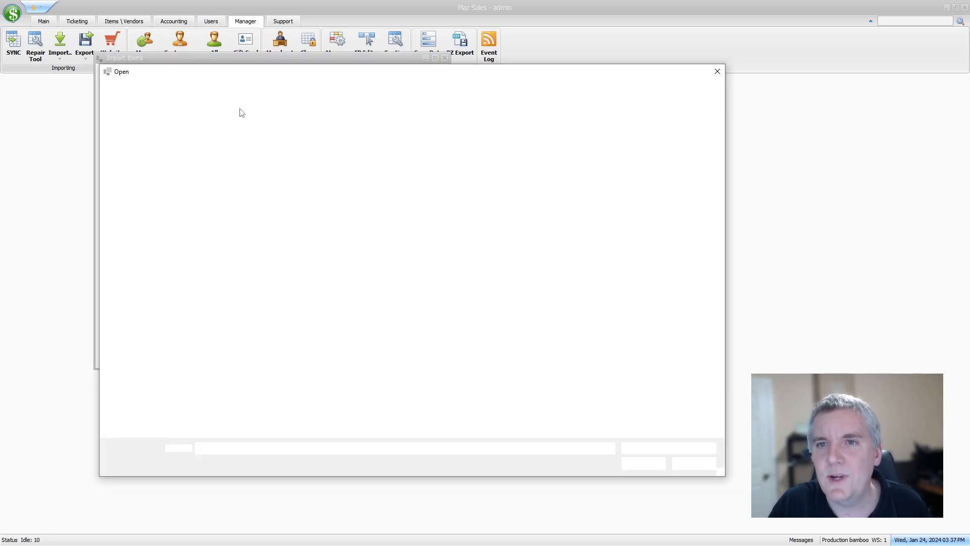
double_click(254, 138)
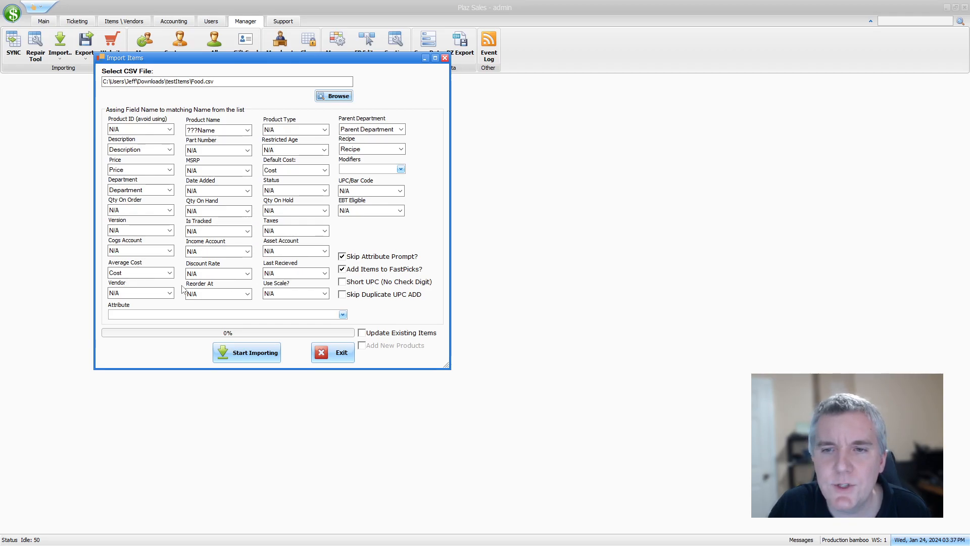
click(146, 273)
click(134, 281)
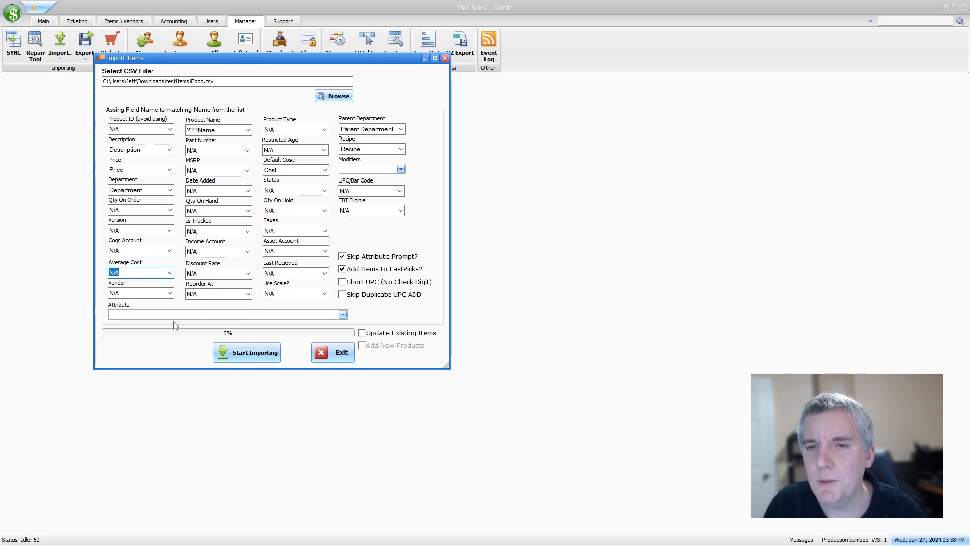
click(343, 314)
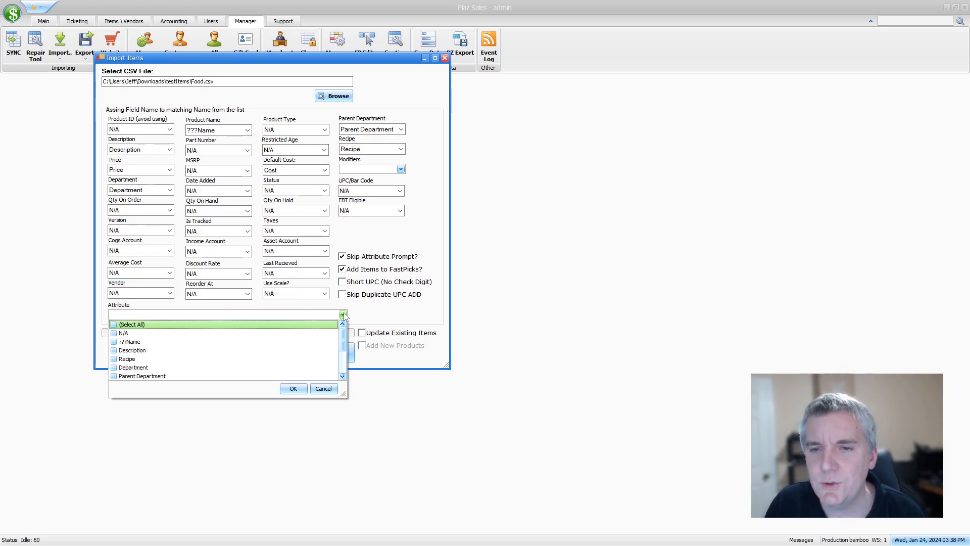
click(387, 315)
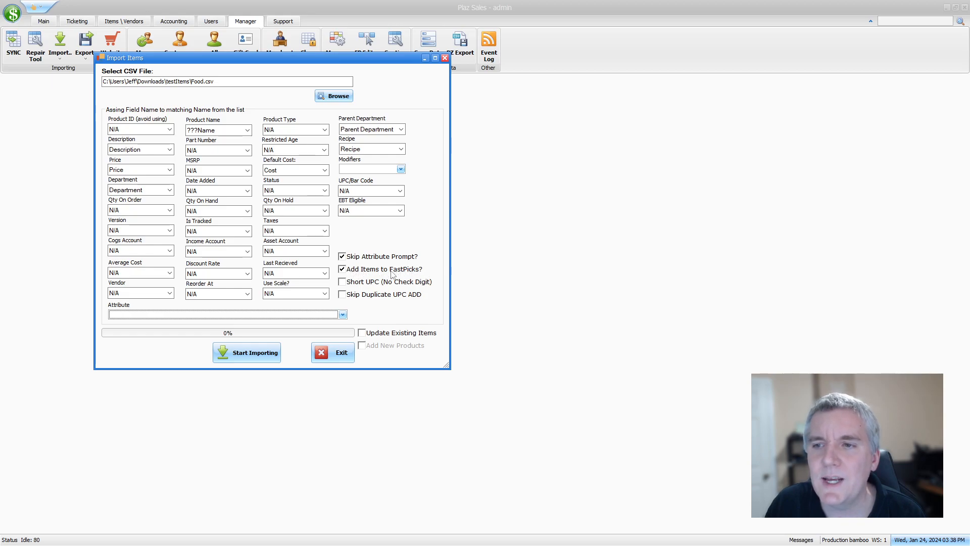
Start the item import and decline importing items from QuickBooks.
click(250, 354)
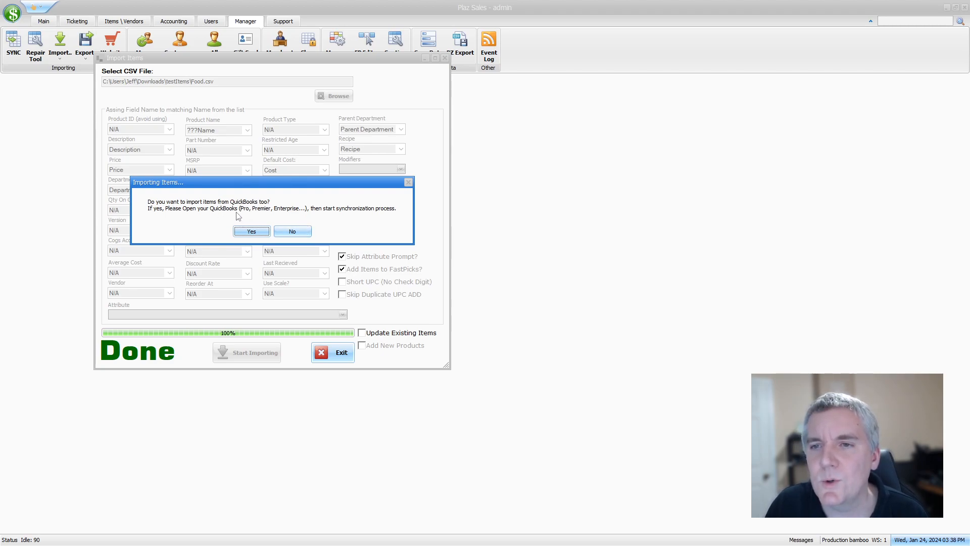
click(297, 233)
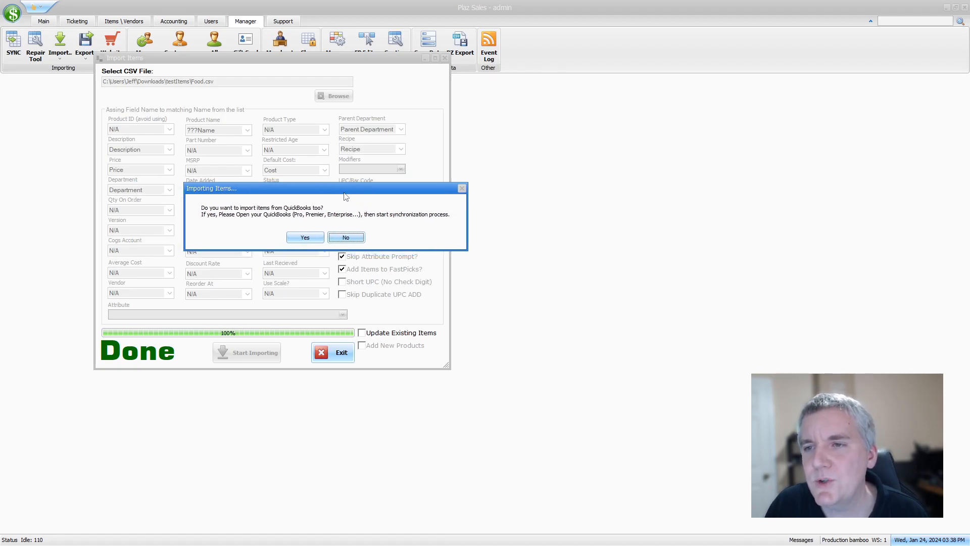
click(351, 238)
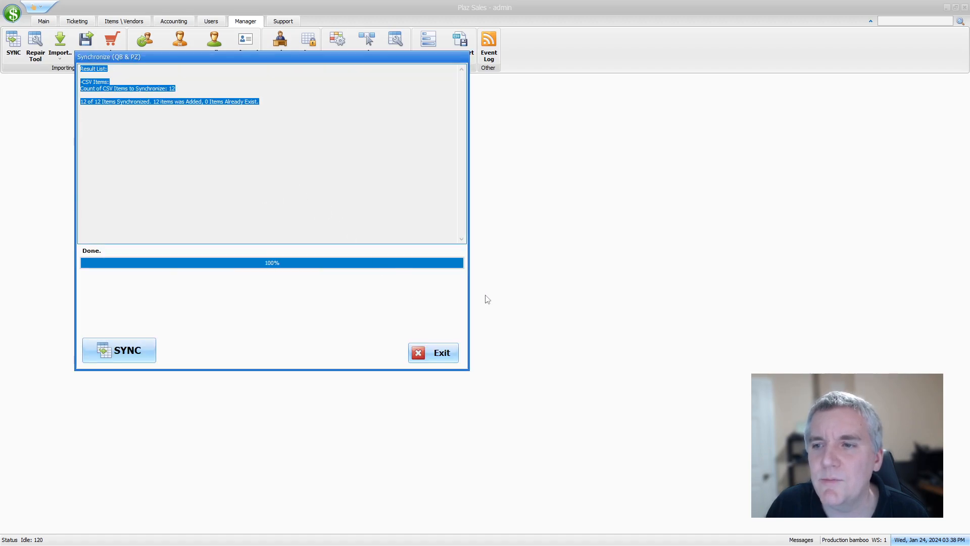
Review the synchronization result list, then exit it and the Import Items window.
click(245, 135)
click(84, 107)
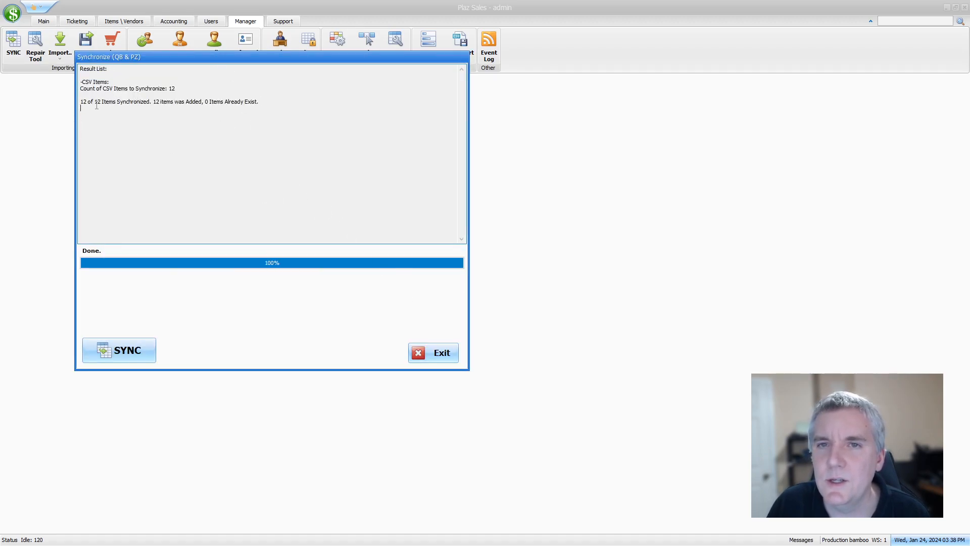
click(428, 353)
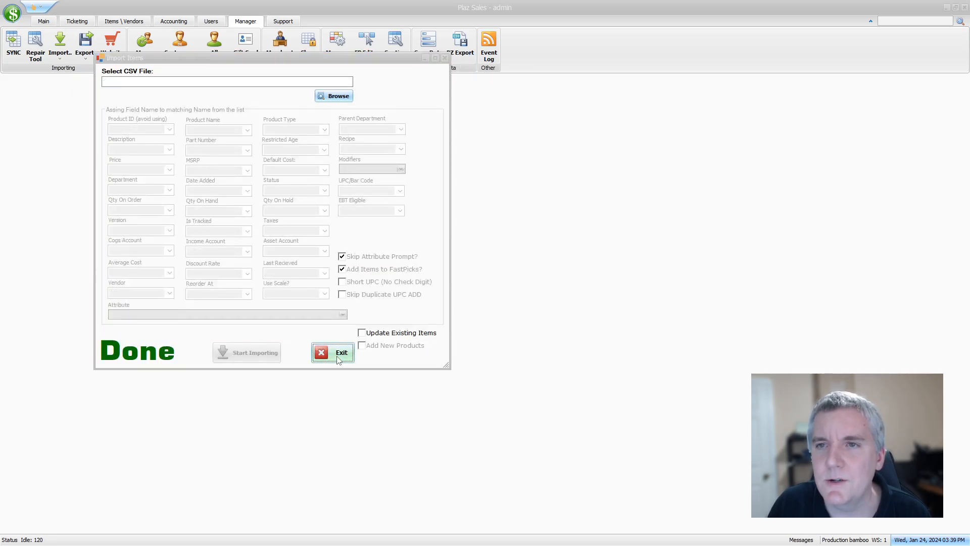
click(342, 353)
Open a new Fast Sale and continue past the unhandled exception message.
click(39, 24)
click(119, 43)
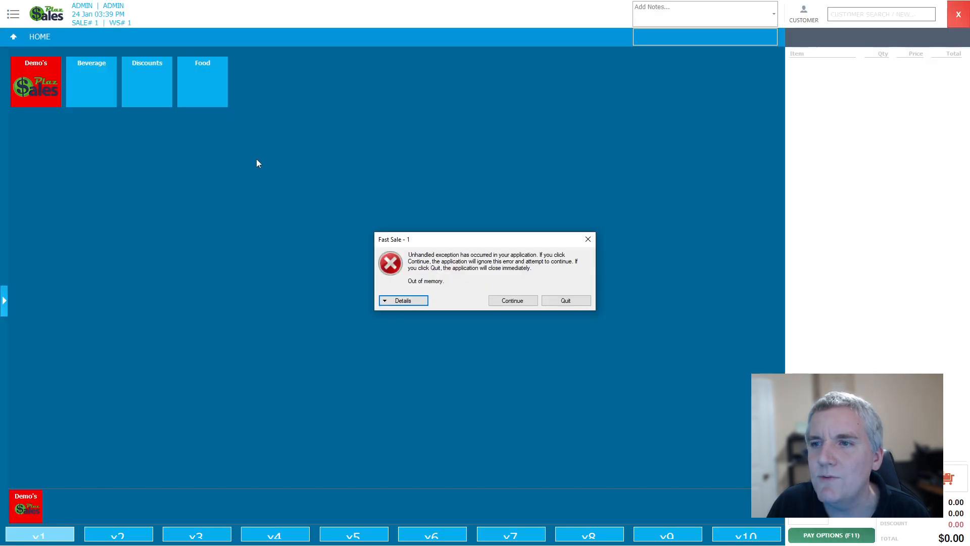
click(506, 303)
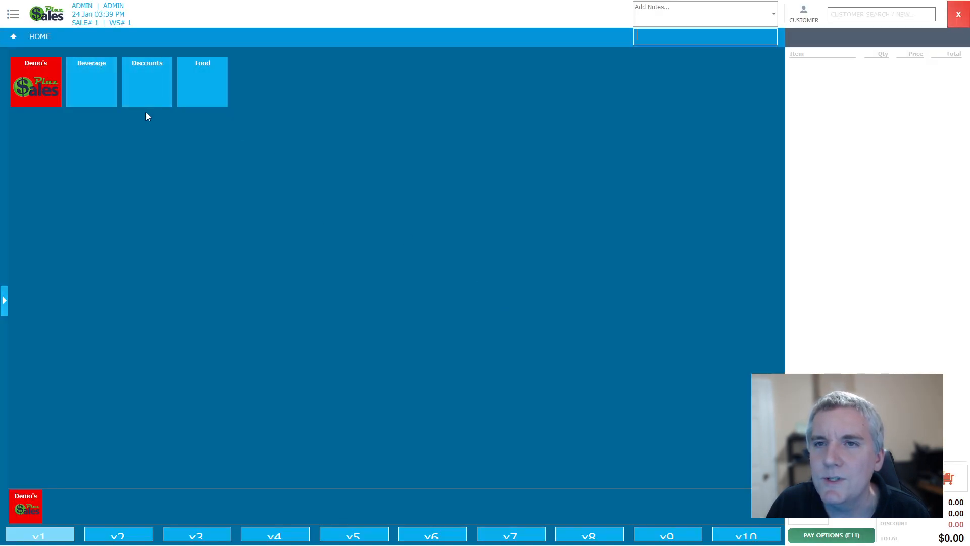
Add one Coffee from the Beverage category to the sale and return to the home categories.
click(95, 83)
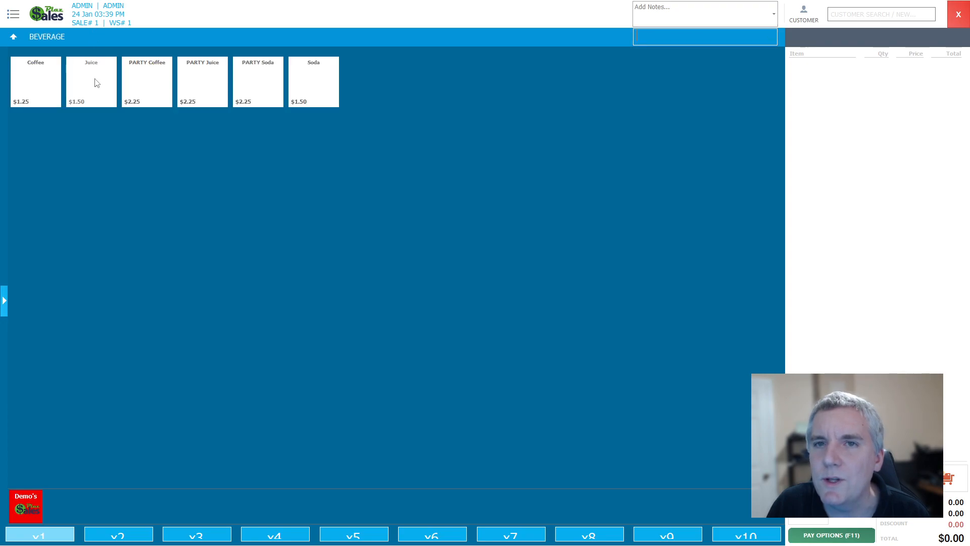
click(30, 93)
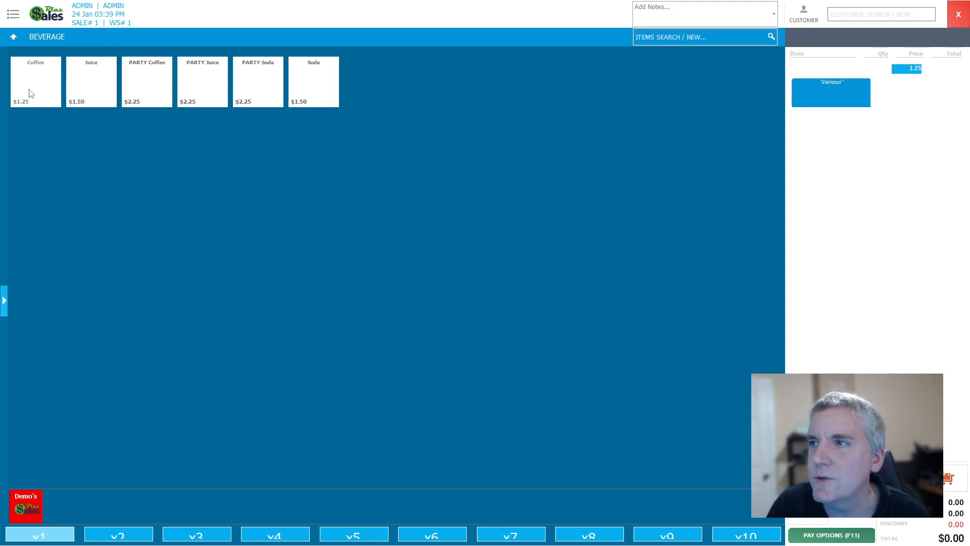
click(14, 37)
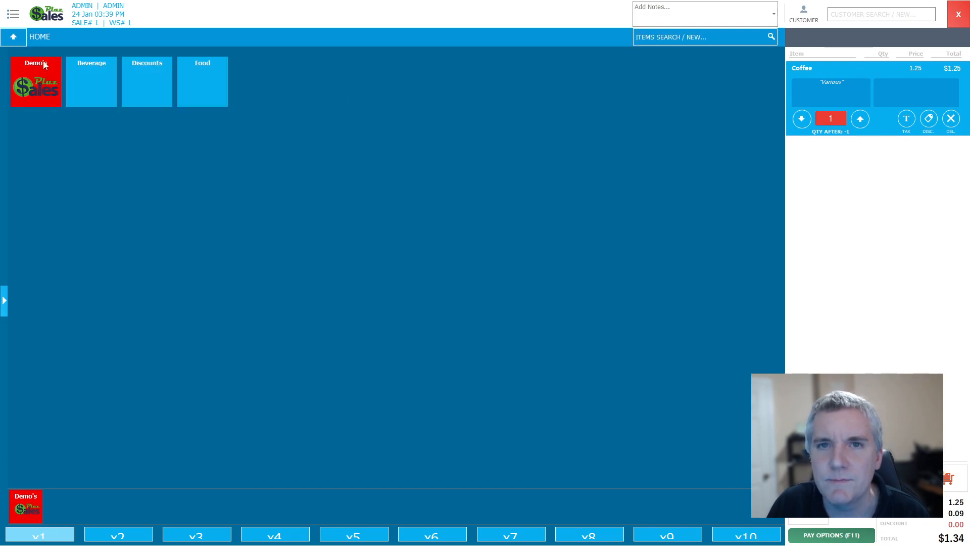
Add one Pizza from the Food category to the sale.
click(204, 82)
click(324, 84)
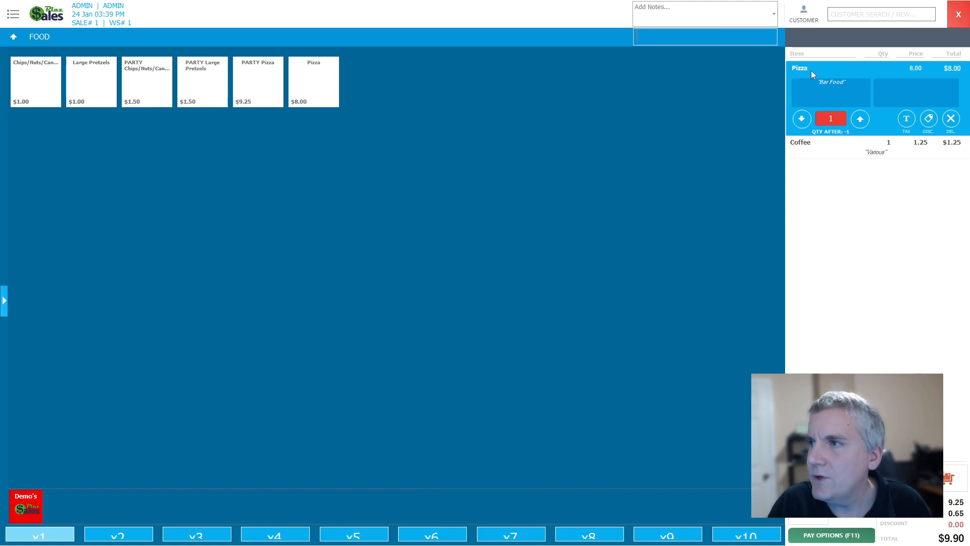
Open the selected Pizza for editing, check its item description, and close the item record without saving.
click(13, 14)
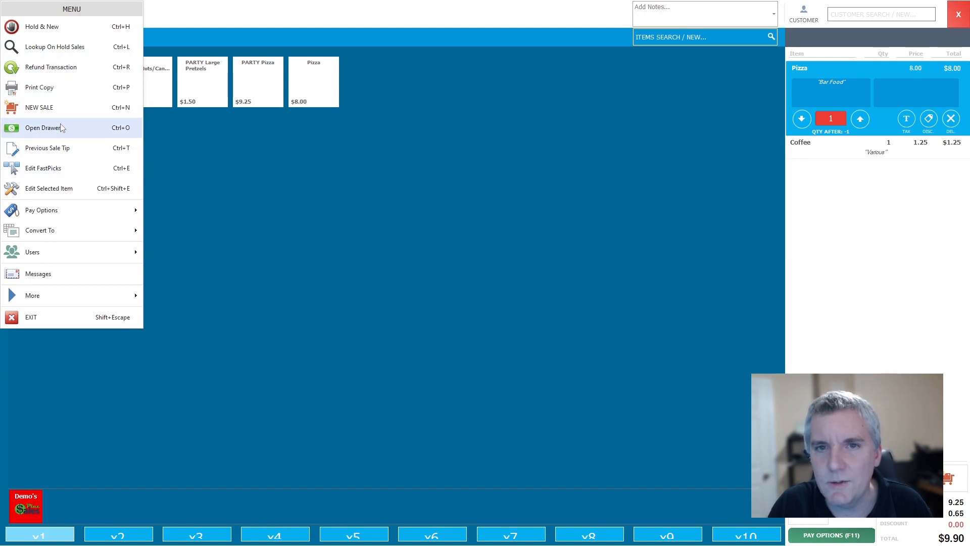
click(59, 193)
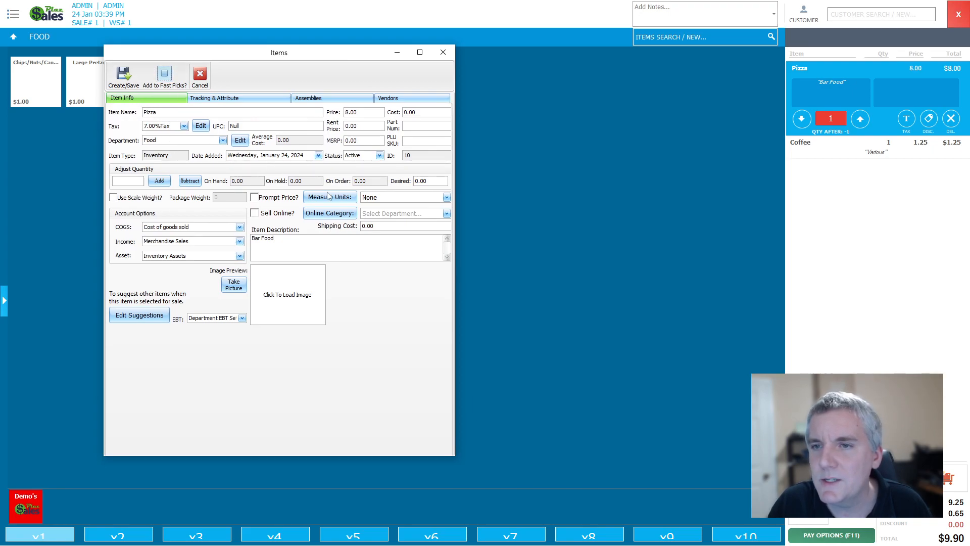
drag(276, 238, 176, 237)
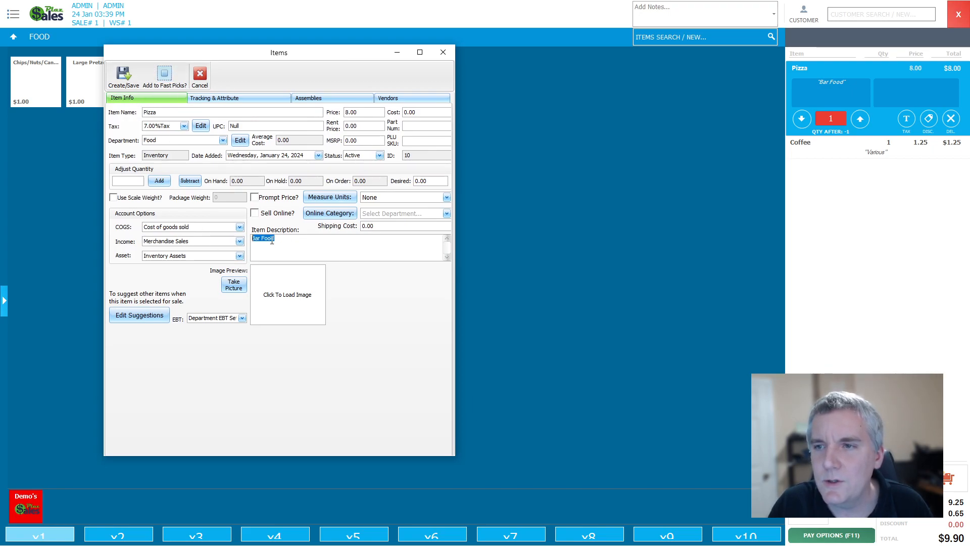
click(443, 52)
Inspect the Beverage menu's settings and contents in the FastPick Editor, then return to the sale.
click(13, 14)
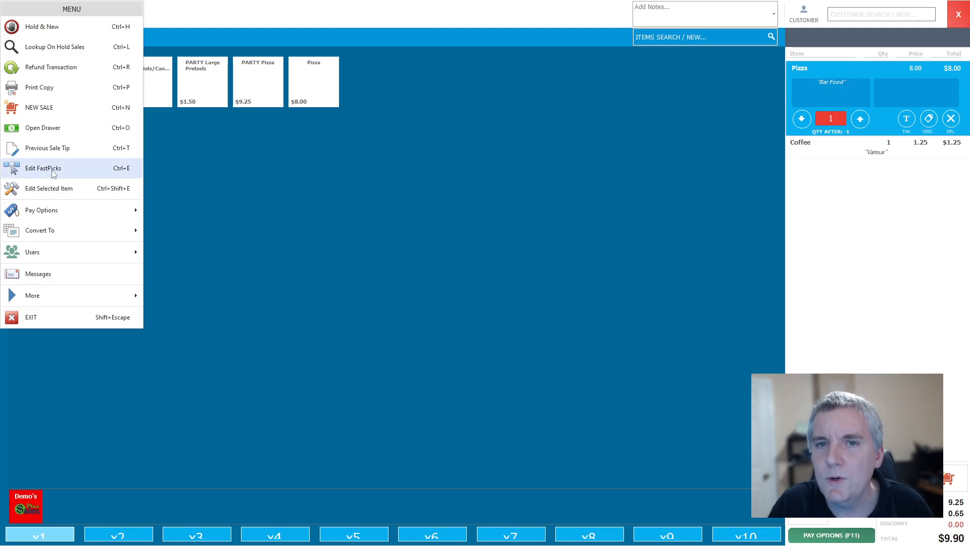
click(122, 163)
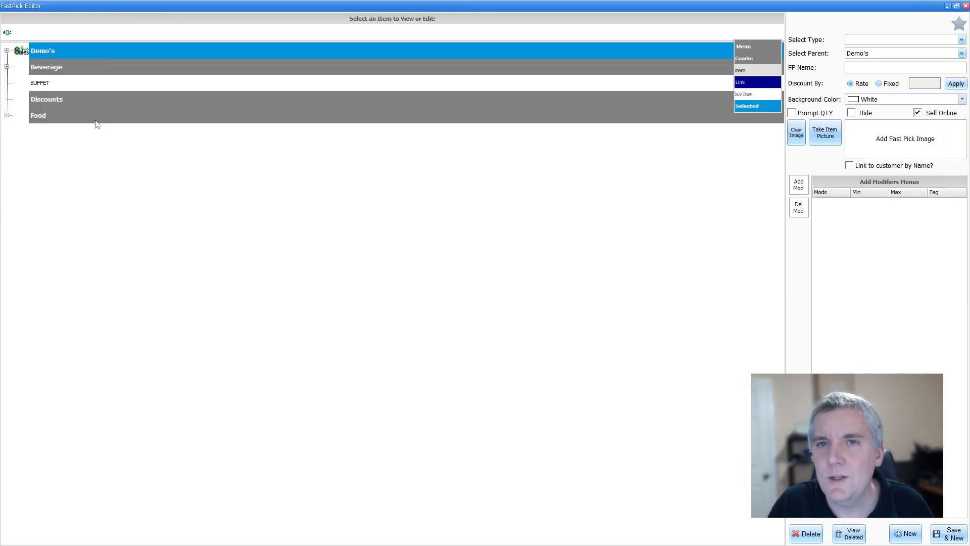
click(30, 70)
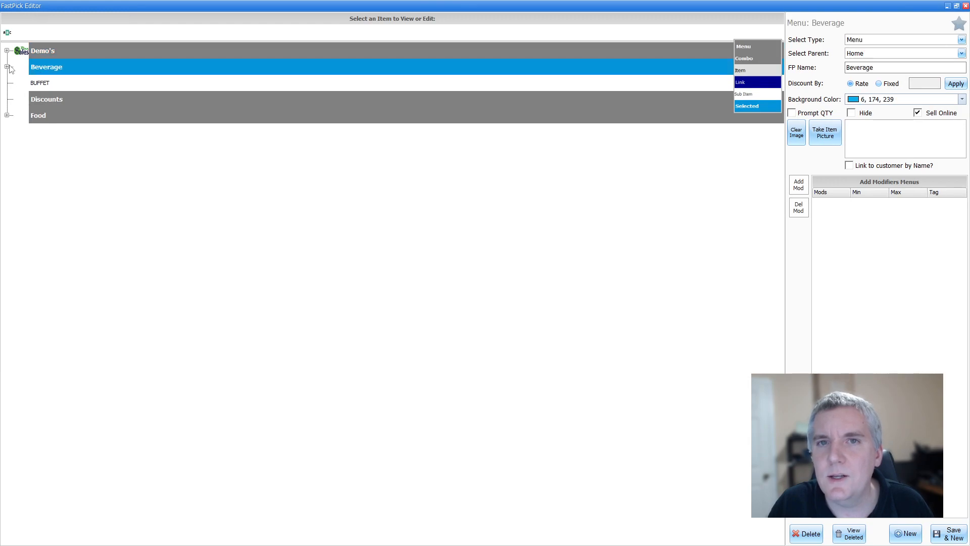
click(8, 66)
click(511, 300)
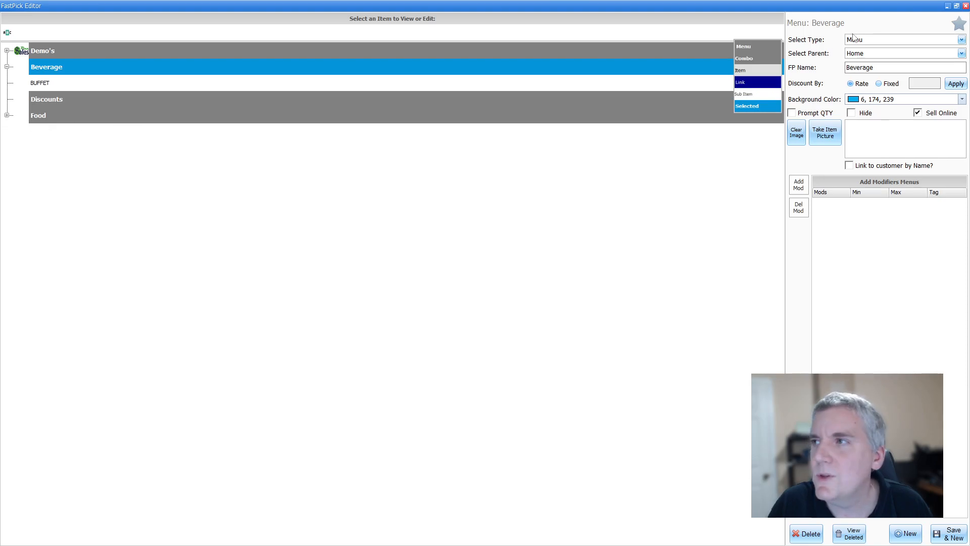
click(967, 6)
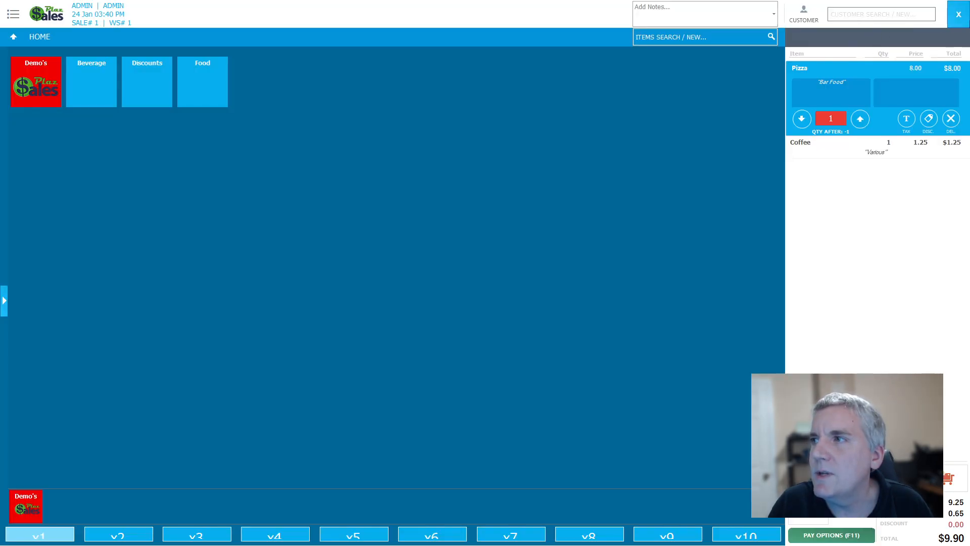